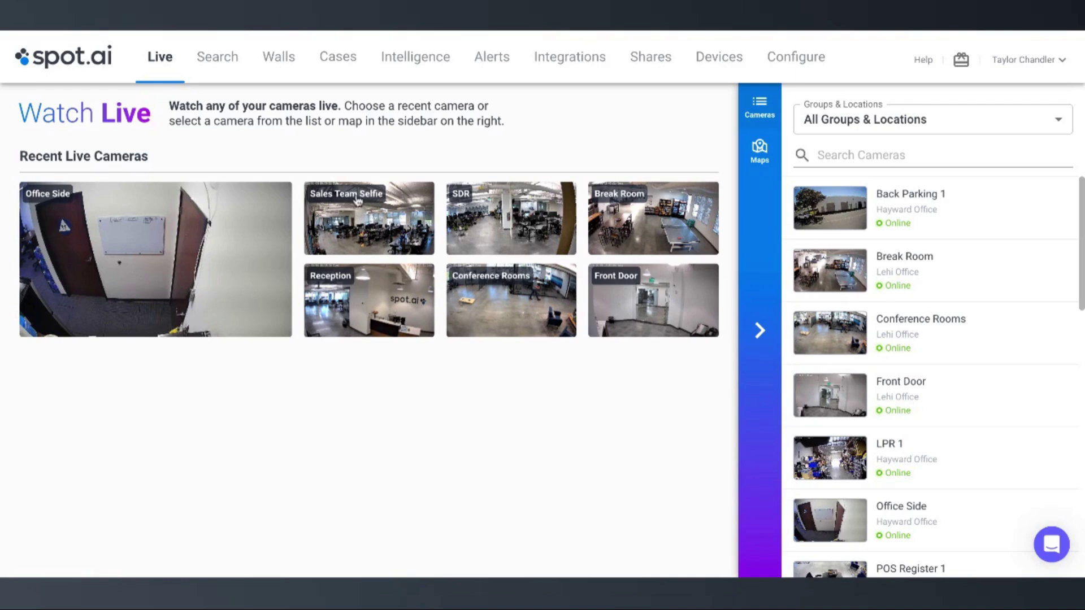
- Open the Intelligence page and start a new People insight
{"action": "left_click", "coordinate": [410, 65]}
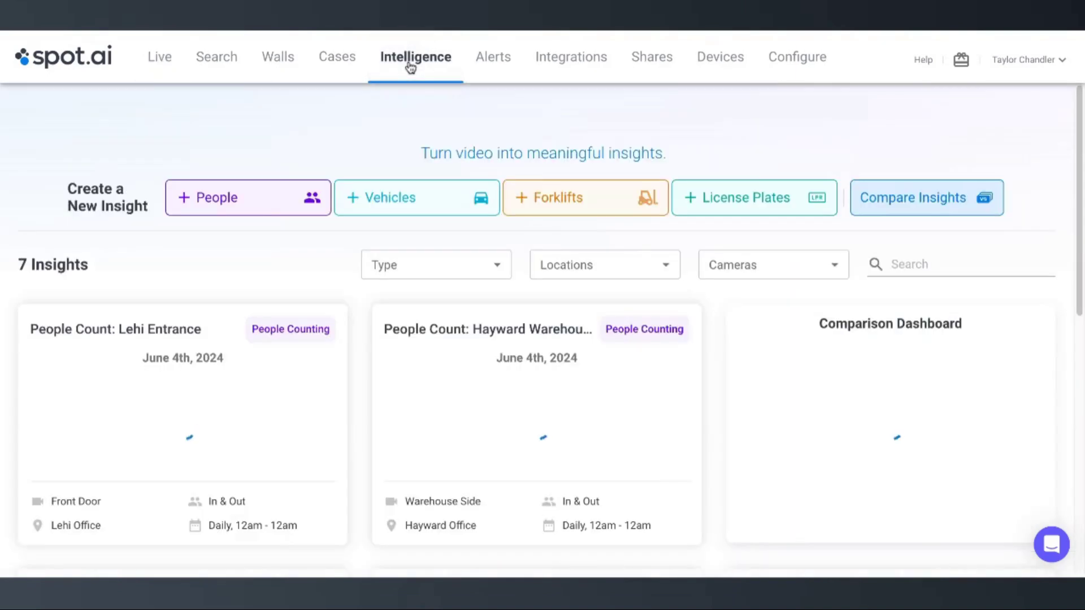
{"action": "left_click", "coordinate": [255, 205]}
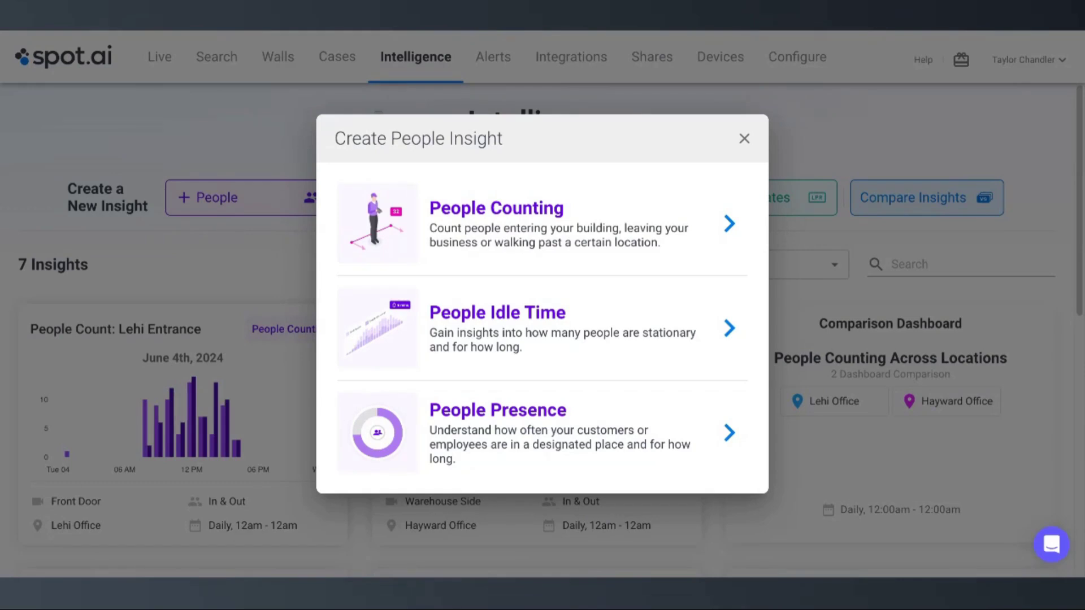
- Choose People Counting and name the dashboard 'Store Traffic'
{"action": "left_click", "coordinate": [536, 221]}
{"action": "left_click", "coordinate": [281, 222]}
{"action": "type", "text": "Store Traffic"}
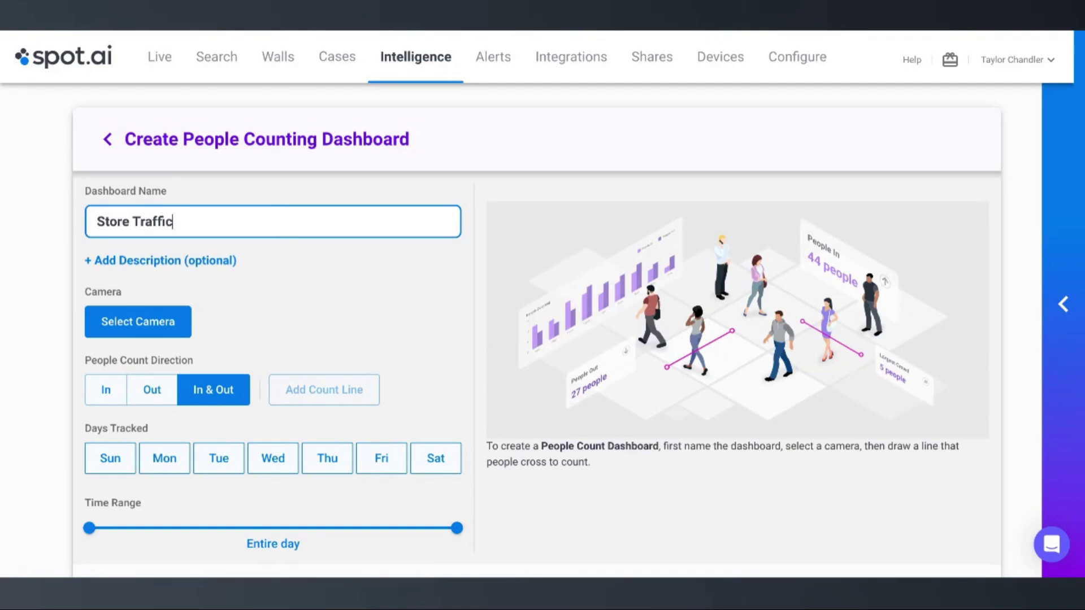
- Select the Lehi Office Front Door camera for the dashboard
{"action": "left_click", "coordinate": [173, 320]}
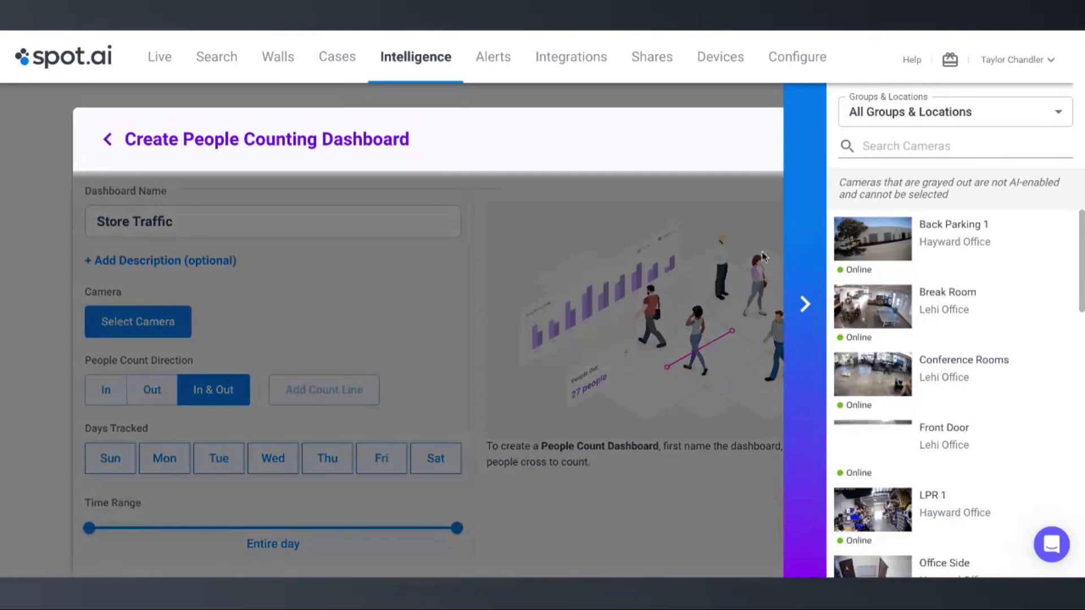
{"action": "scroll", "coordinate": [1000, 333], "scroll_direction": "down", "scroll_amount": 3}
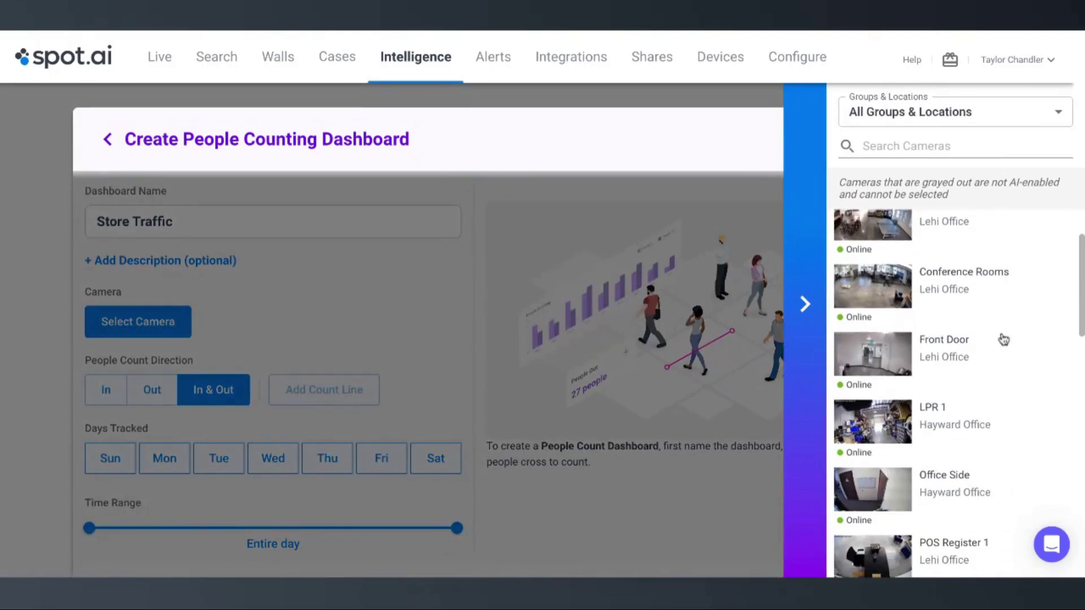
{"action": "left_click", "coordinate": [961, 358]}
{"action": "scroll", "coordinate": [259, 250], "scroll_direction": "down", "scroll_amount": 2}
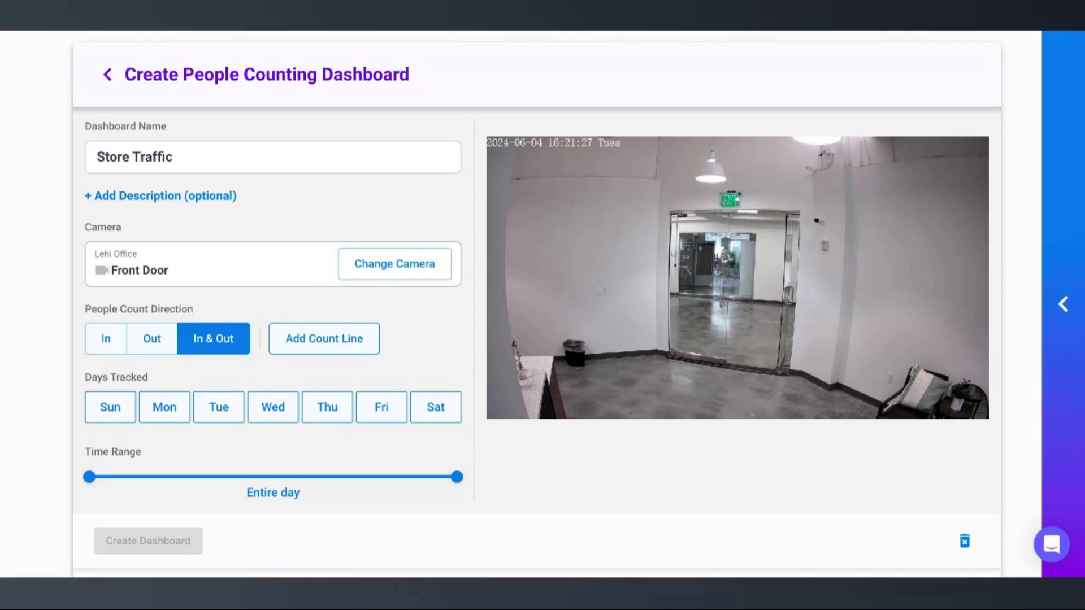
- Draw and save a count line across the floor in front of the glass doors
{"action": "left_click", "coordinate": [323, 339]}
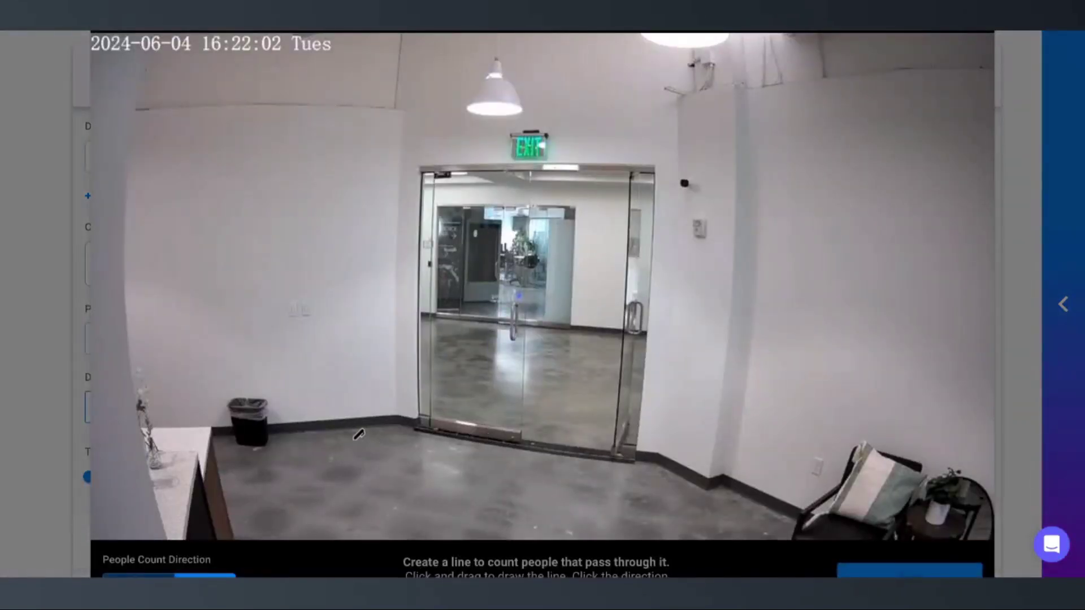
{"action": "mouse_move", "coordinate": [351, 440]}
{"action": "left_mouse_down"}
{"action": "mouse_move", "coordinate": [610, 491]}
{"action": "mouse_move", "coordinate": [678, 490]}
{"action": "mouse_move", "coordinate": [668, 489]}
{"action": "left_mouse_up"}
{"action": "left_click", "coordinate": [910, 571]}
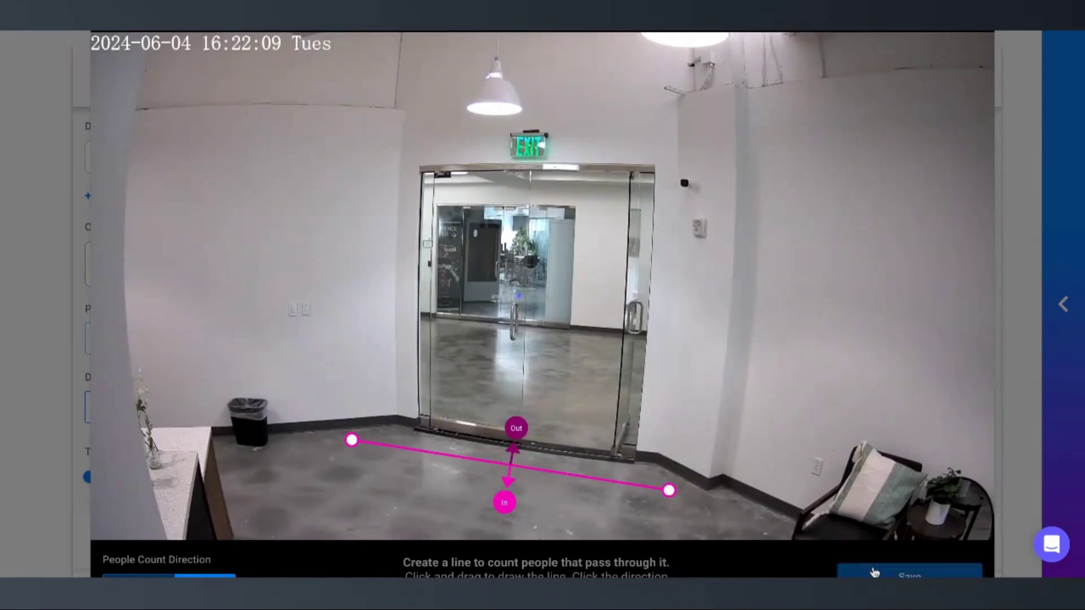
{"action": "scroll", "coordinate": [356, 403], "scroll_direction": "down", "scroll_amount": 2}
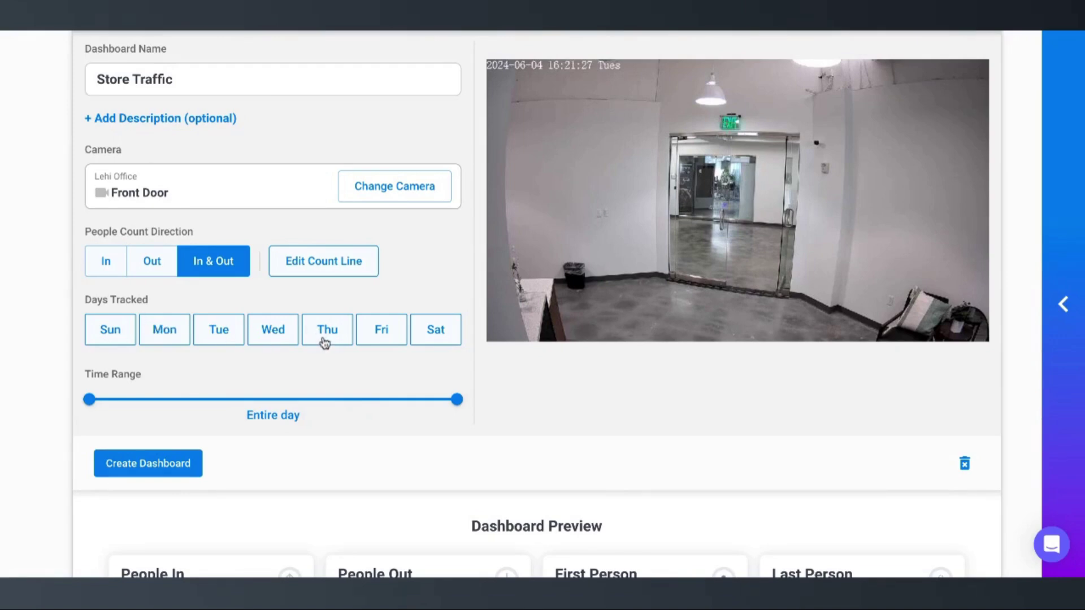
- Create the Store Traffic dashboard and review its Jun 3 counts of 42 in and 49 out
{"action": "left_click", "coordinate": [139, 470]}
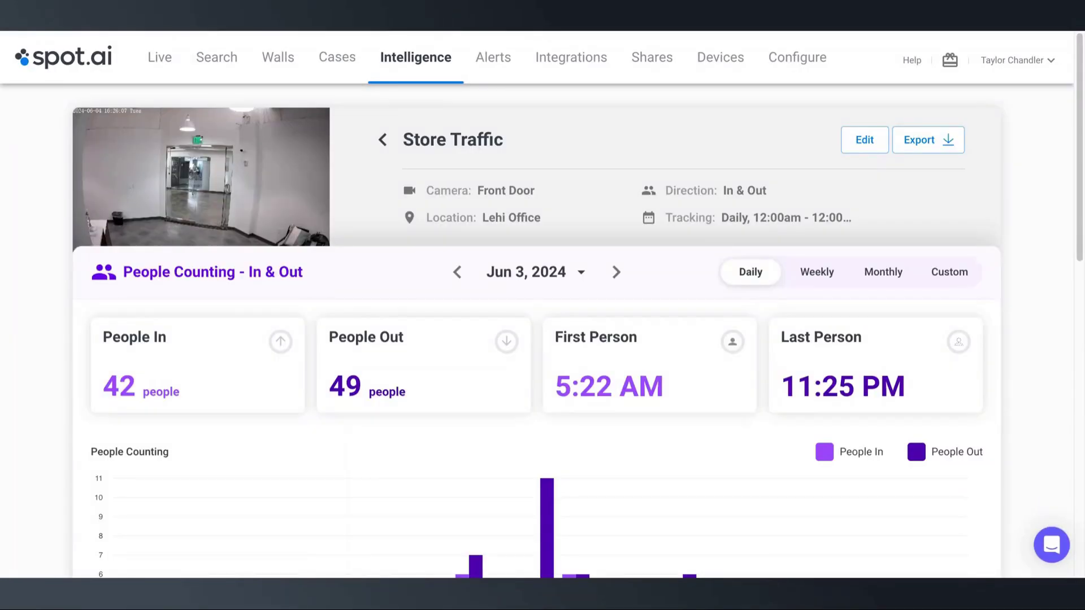
{"action": "scroll", "coordinate": [542, 305], "scroll_direction": "down", "scroll_amount": 1}
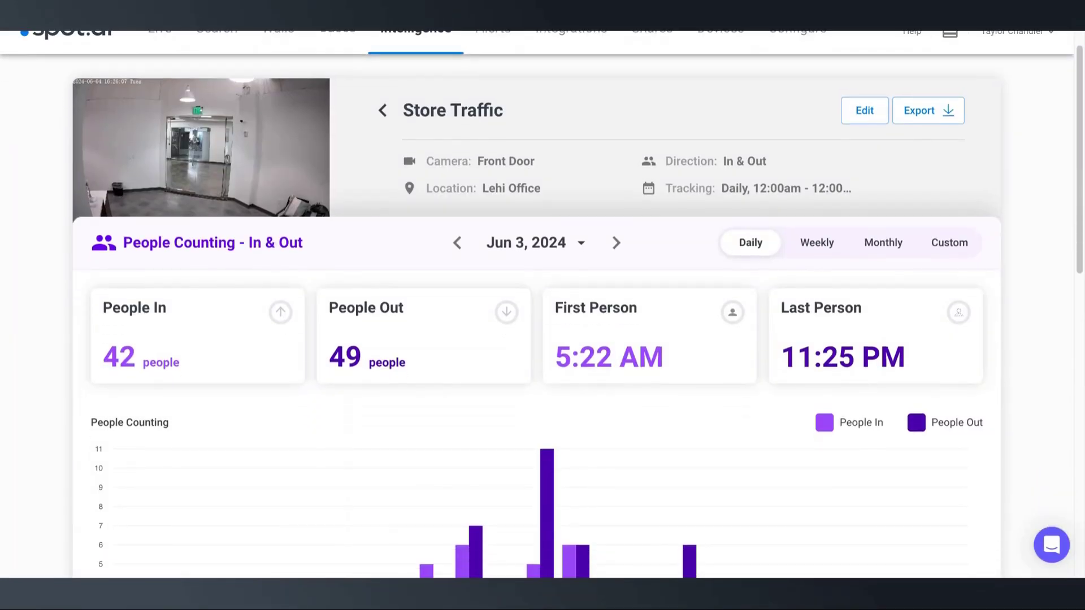
{"action": "scroll", "coordinate": [543, 305], "scroll_direction": "down", "scroll_amount": 2}
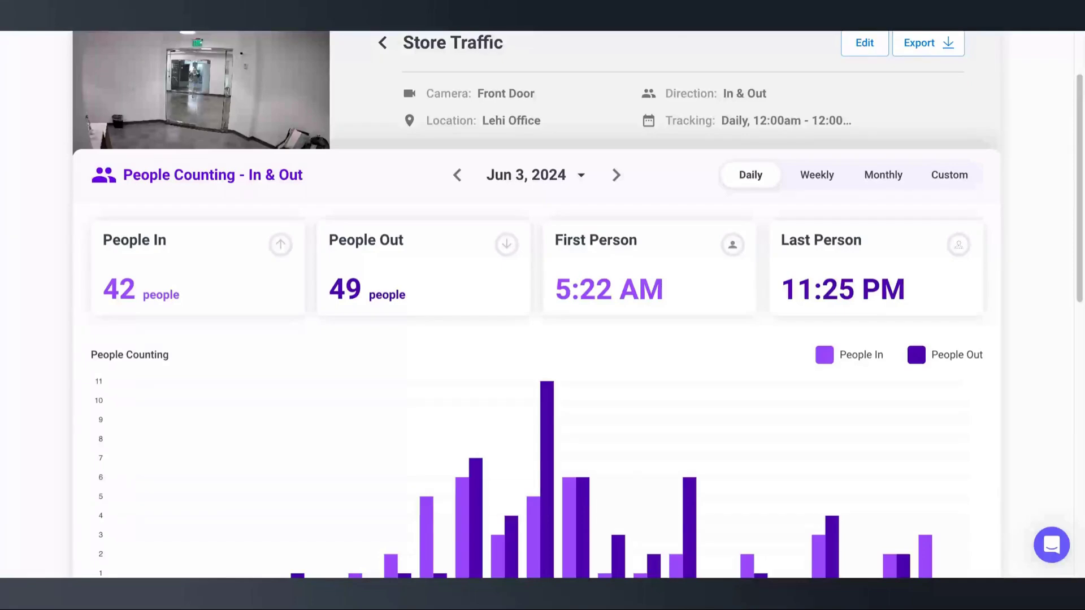
{"action": "scroll", "coordinate": [543, 305], "scroll_direction": "down", "scroll_amount": 1}
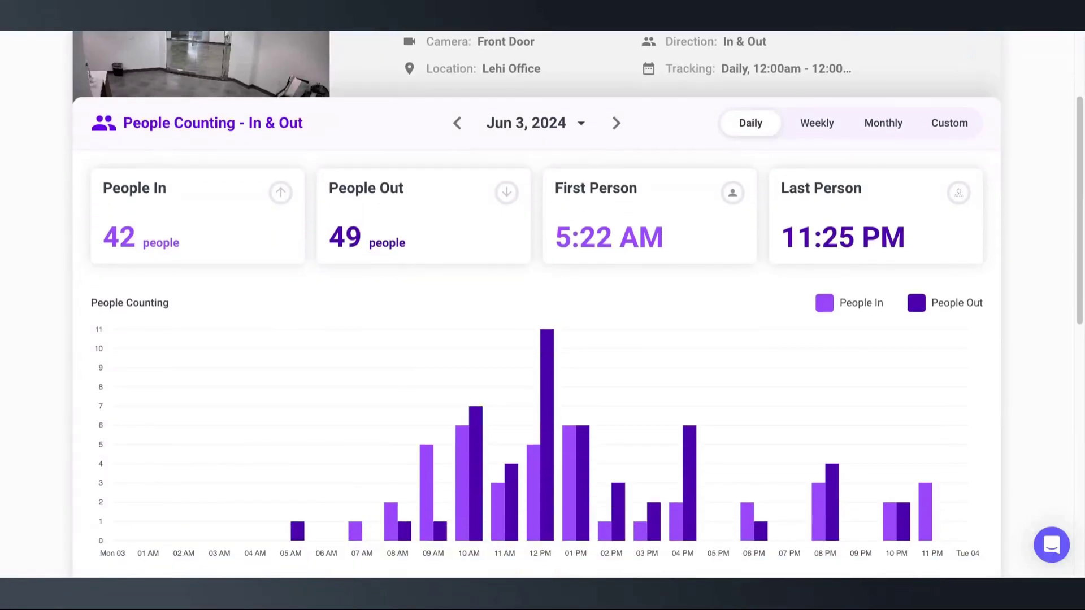
{"action": "scroll", "coordinate": [543, 305], "scroll_direction": "down", "scroll_amount": 2}
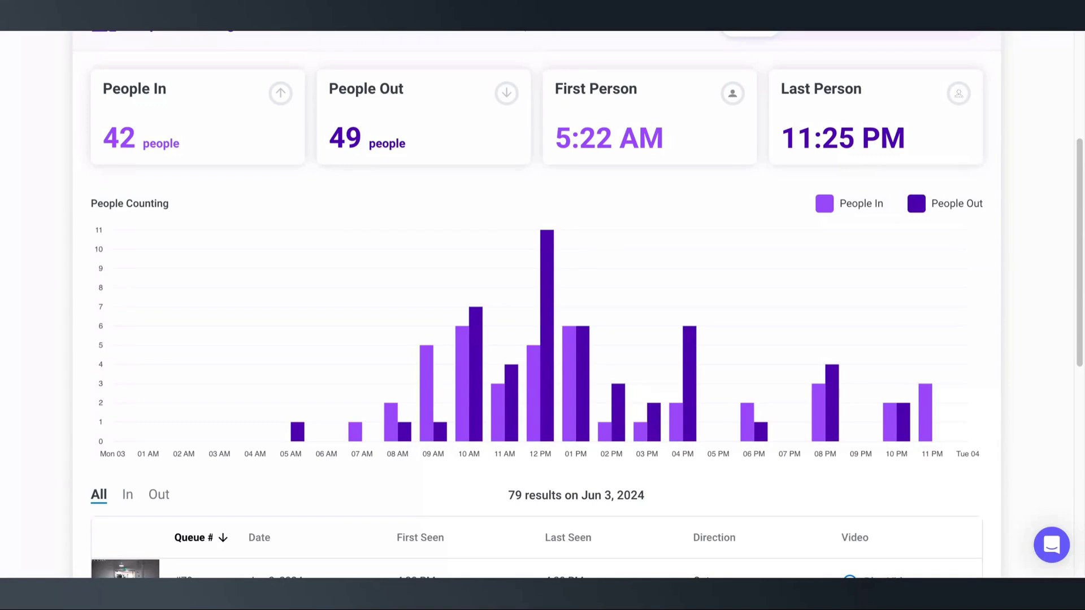
{"action": "scroll", "coordinate": [543, 305], "scroll_direction": "up", "scroll_amount": 3}
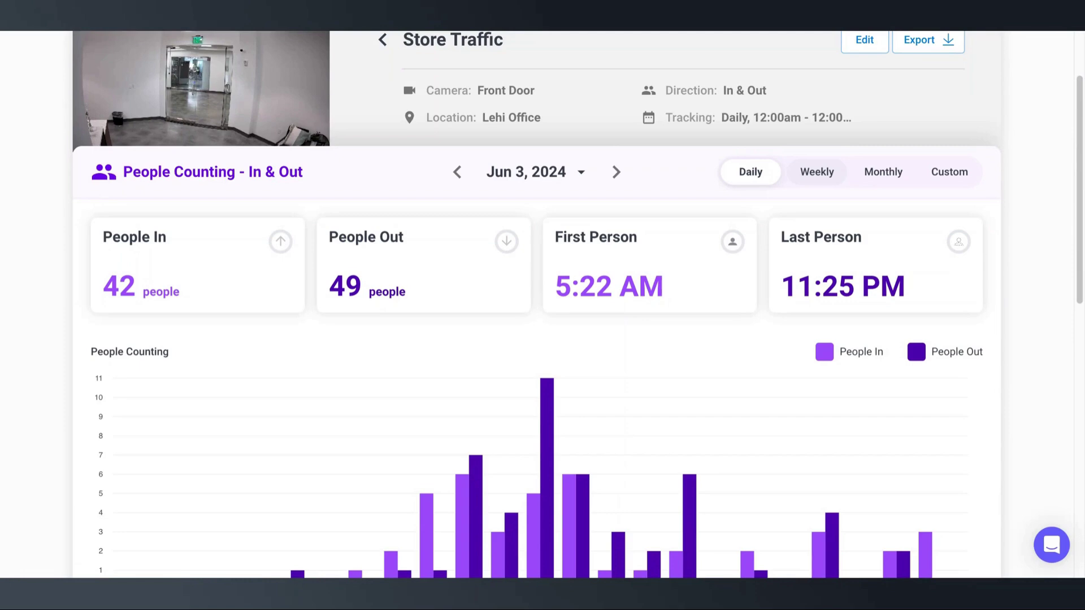
{"action": "left_click", "coordinate": [817, 172]}
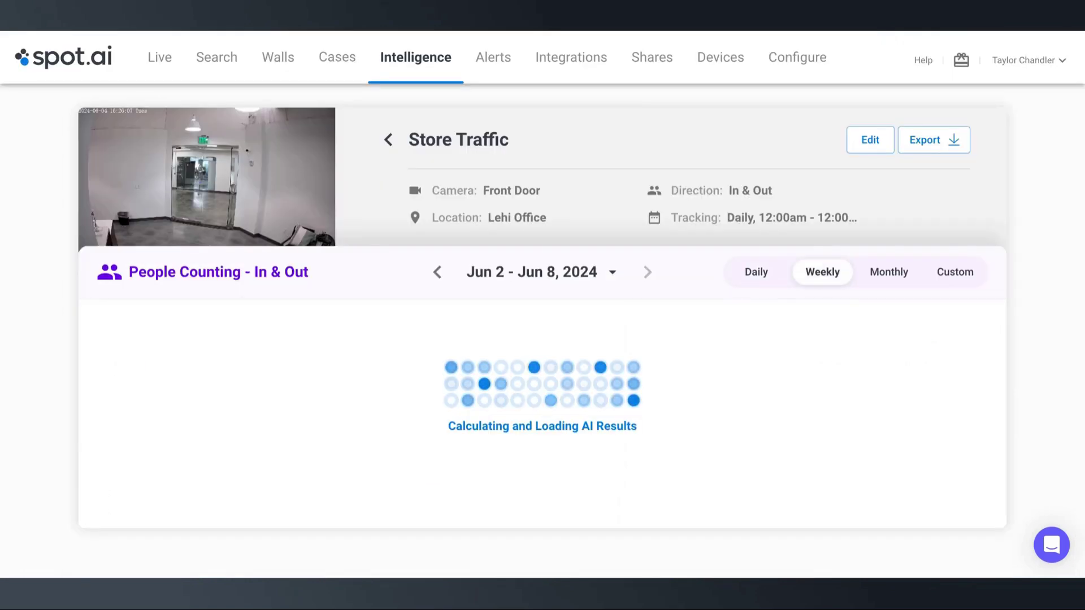
{"action": "scroll", "coordinate": [714, 316], "scroll_direction": "down", "scroll_amount": 2}
{"action": "mouse_move", "coordinate": [715, 317]}
{"action": "scroll", "coordinate": [715, 316], "scroll_direction": "down", "scroll_amount": 3}
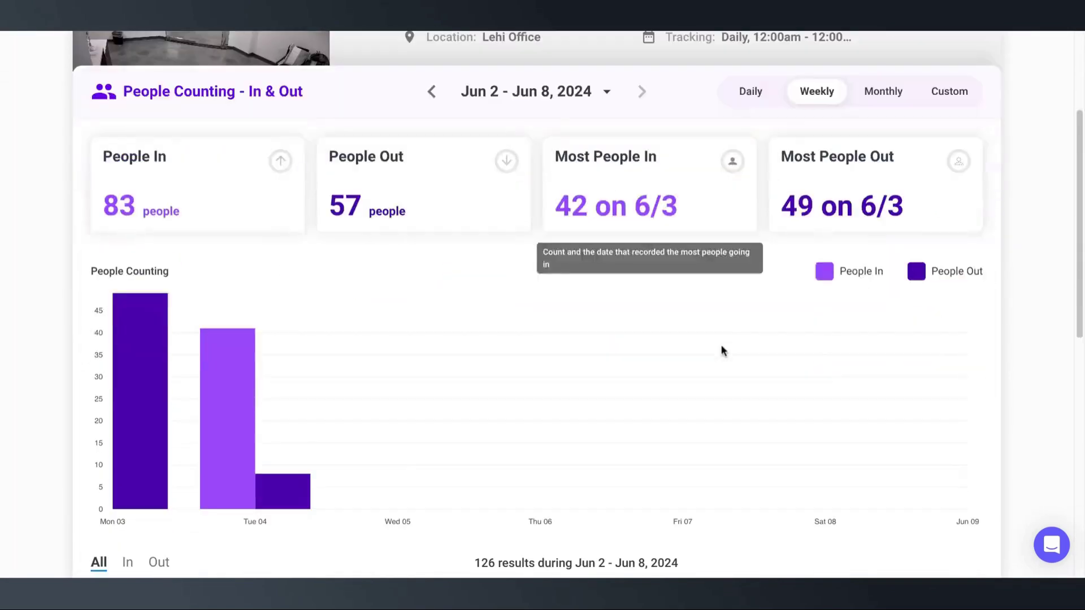
{"action": "scroll", "coordinate": [722, 345], "scroll_direction": "up", "scroll_amount": 1}
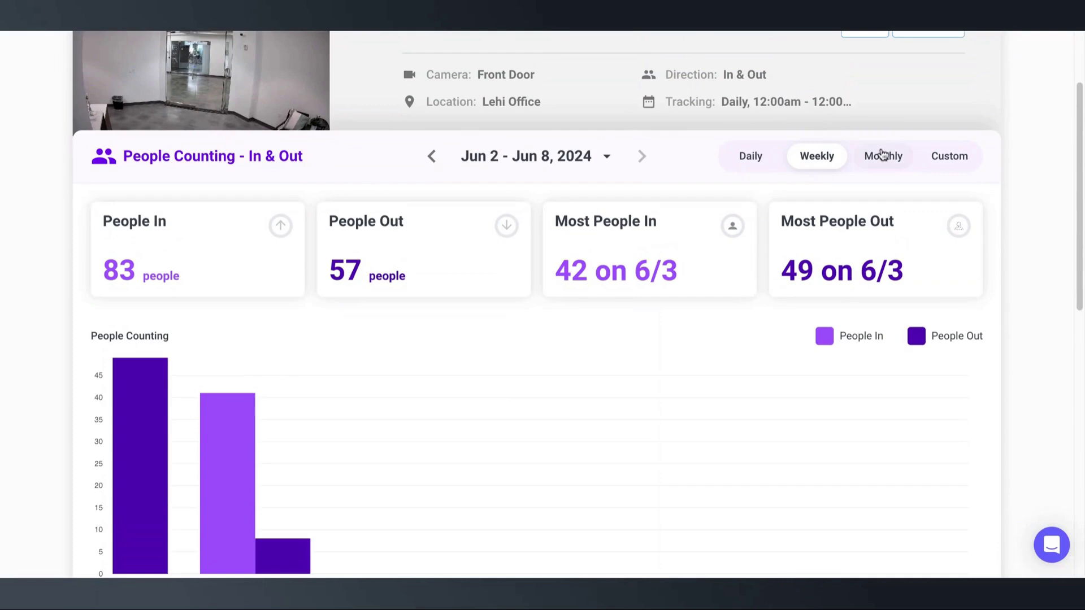
{"action": "left_click", "coordinate": [882, 155]}
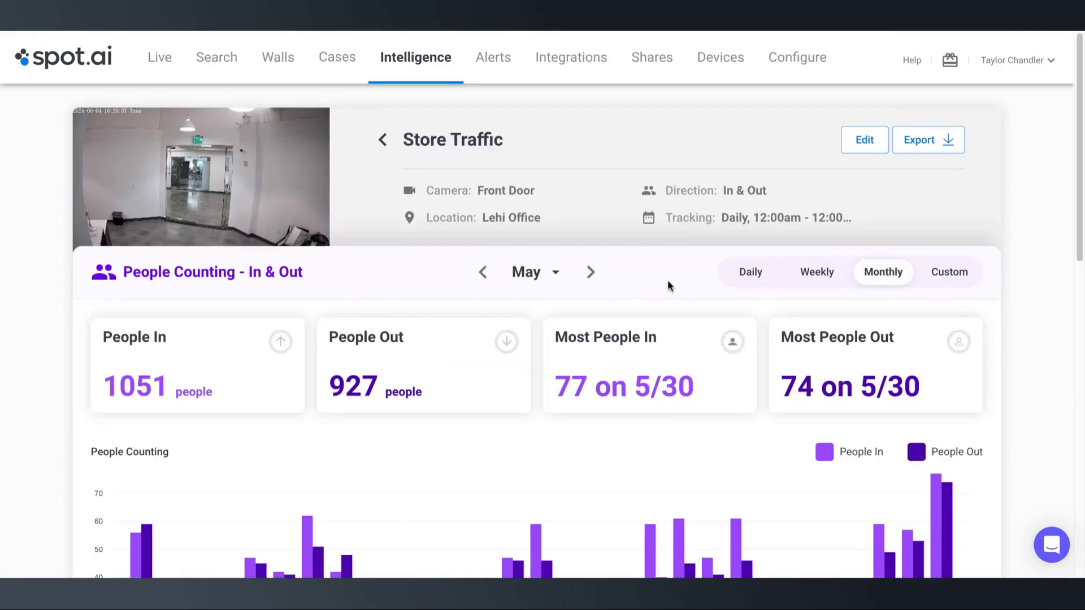
{"action": "scroll", "coordinate": [668, 285], "scroll_direction": "down", "scroll_amount": 3}
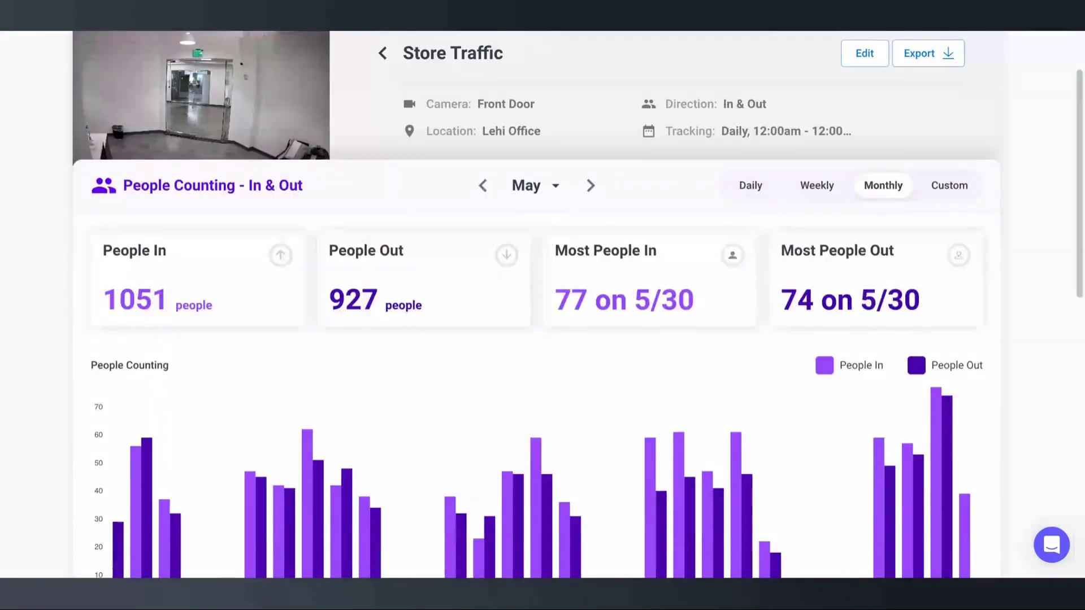
{"action": "scroll", "coordinate": [577, 304], "scroll_direction": "down", "scroll_amount": 1}
{"action": "scroll", "coordinate": [577, 304], "scroll_direction": "up", "scroll_amount": 1}
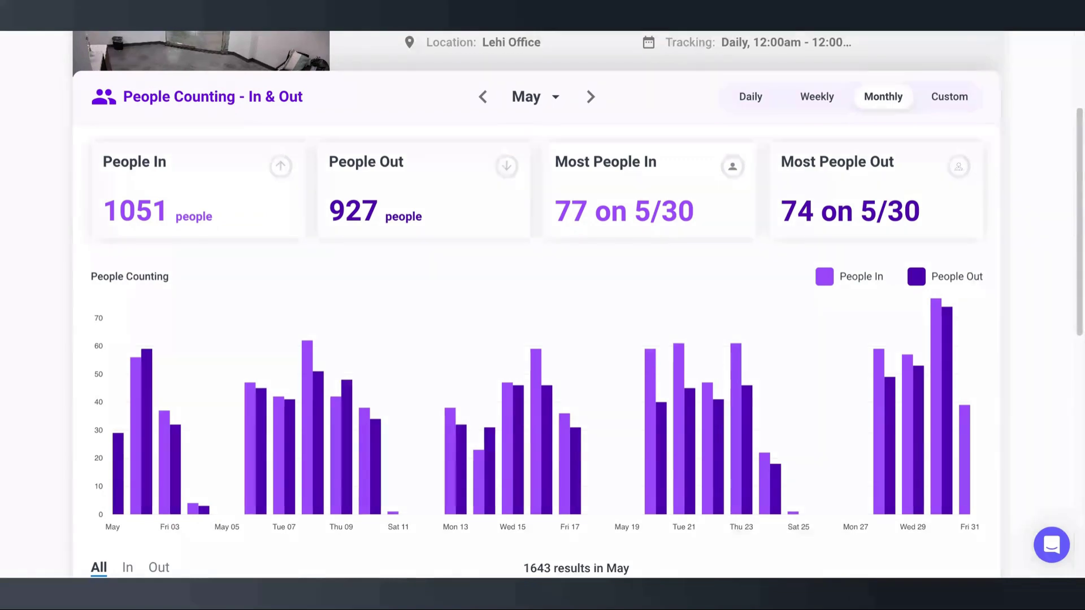
{"action": "scroll", "coordinate": [543, 305], "scroll_direction": "up", "scroll_amount": 3}
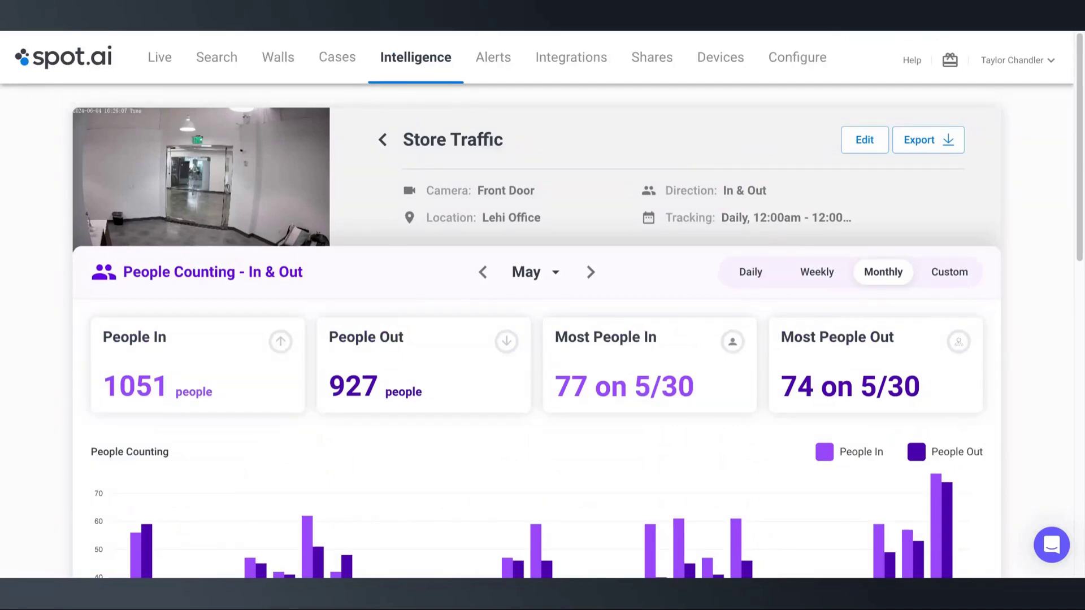
- Begin a new People Presence insight from the Intelligence page
{"action": "left_click", "coordinate": [415, 57]}
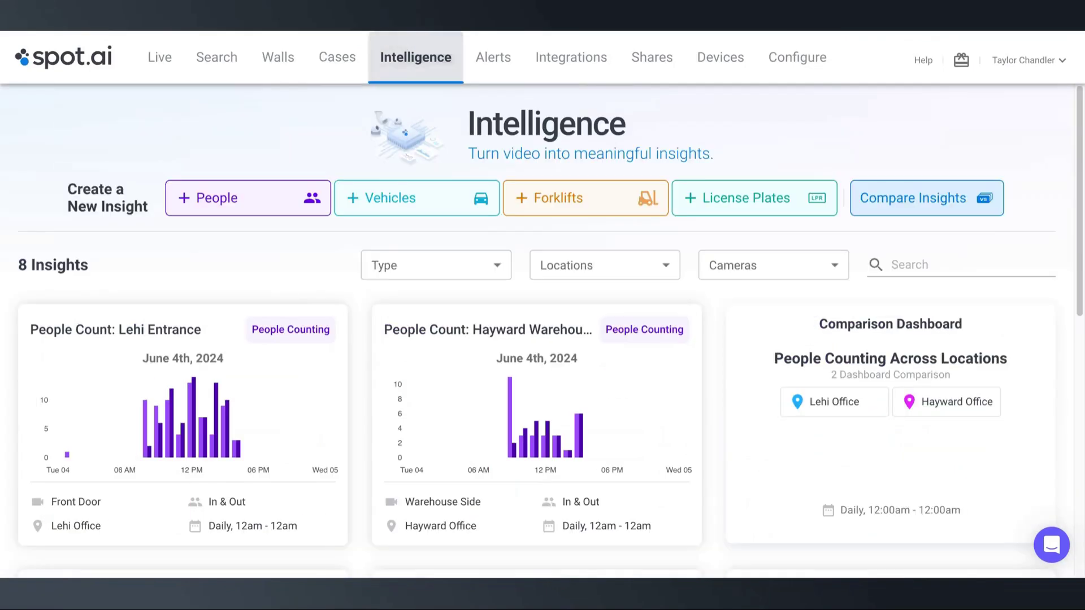
{"action": "left_click", "coordinate": [280, 196]}
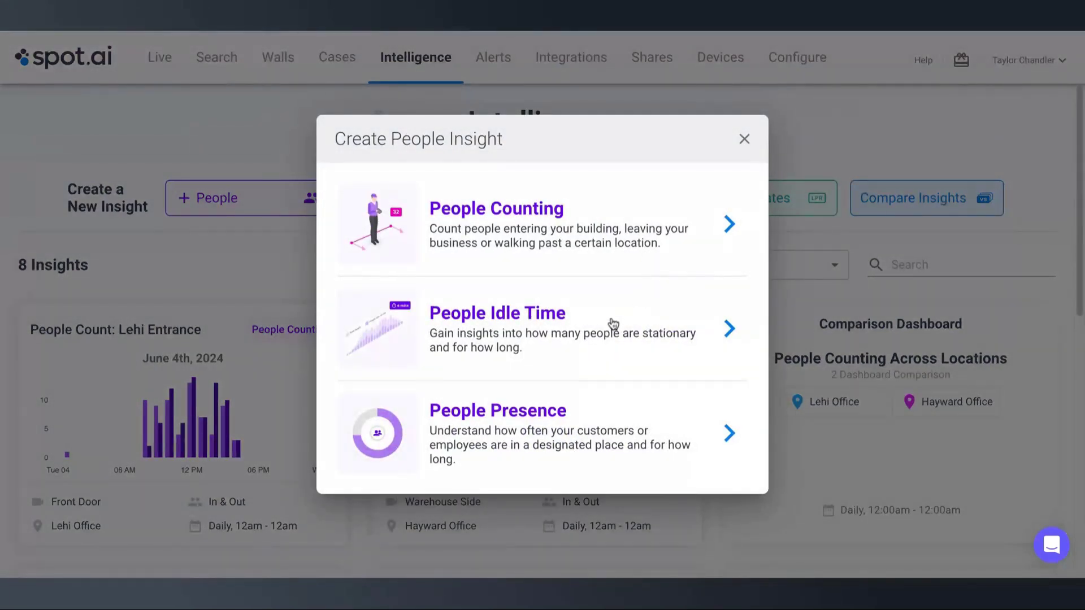
{"action": "left_click", "coordinate": [582, 430]}
- Name the dashboard 'People Presence Insight'
{"action": "left_click", "coordinate": [221, 217]}
{"action": "type", "text": "People "}
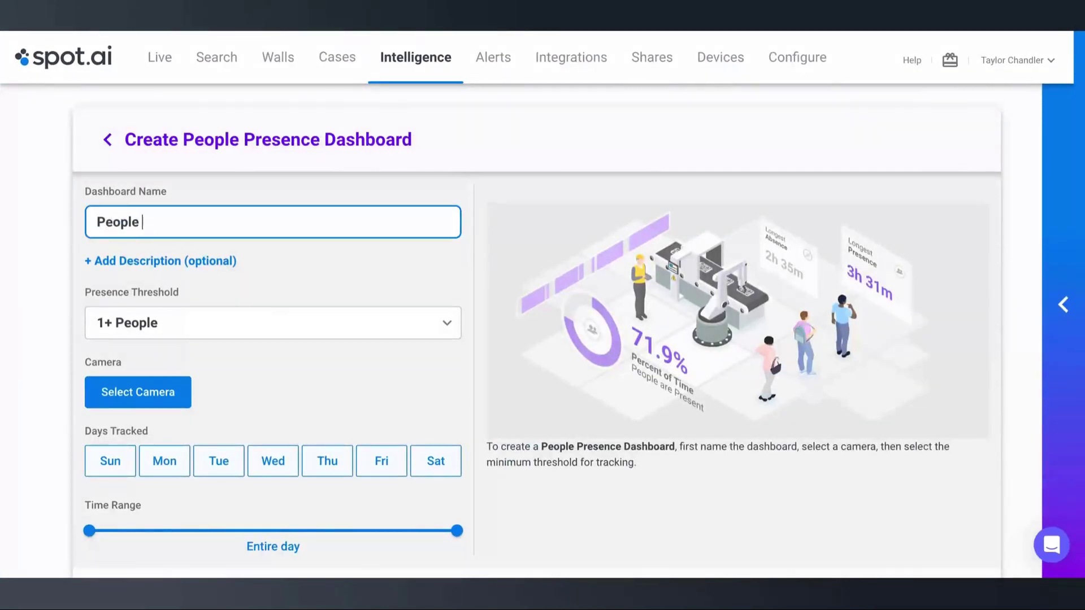
{"action": "type", "text": "Presence Insight"}
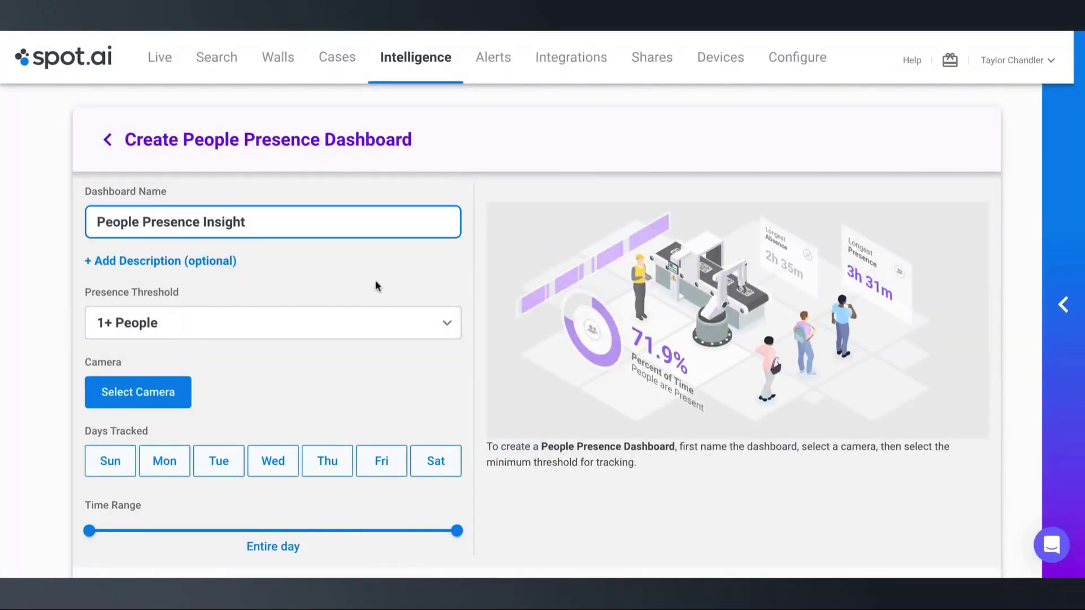
{"action": "scroll", "coordinate": [361, 300], "scroll_direction": "down", "scroll_amount": 1}
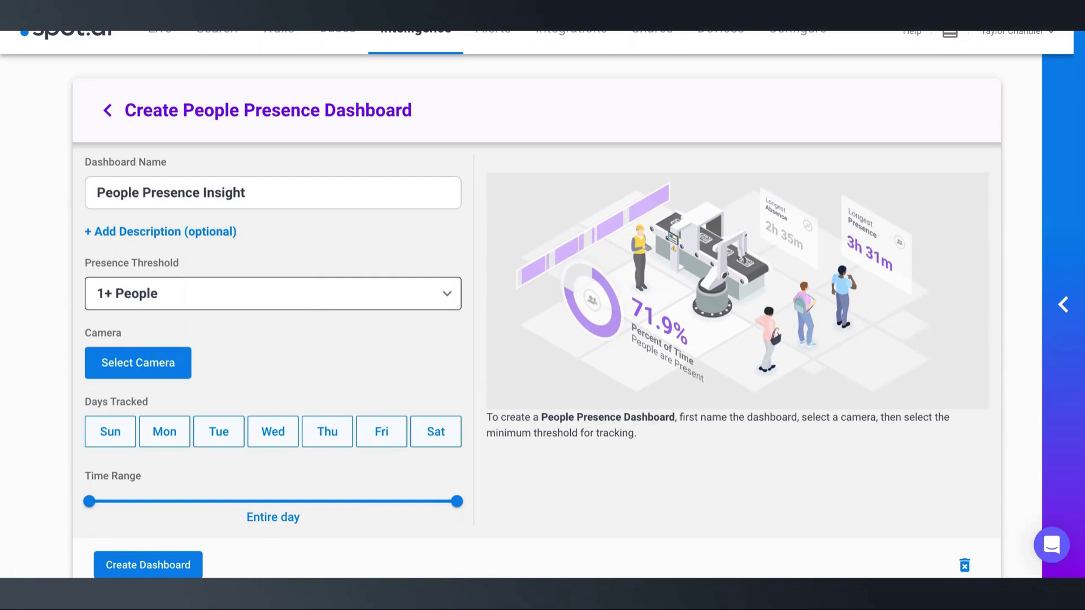
- Select the first Spot Hayward camera for presence tracking
{"action": "left_click", "coordinate": [182, 371]}
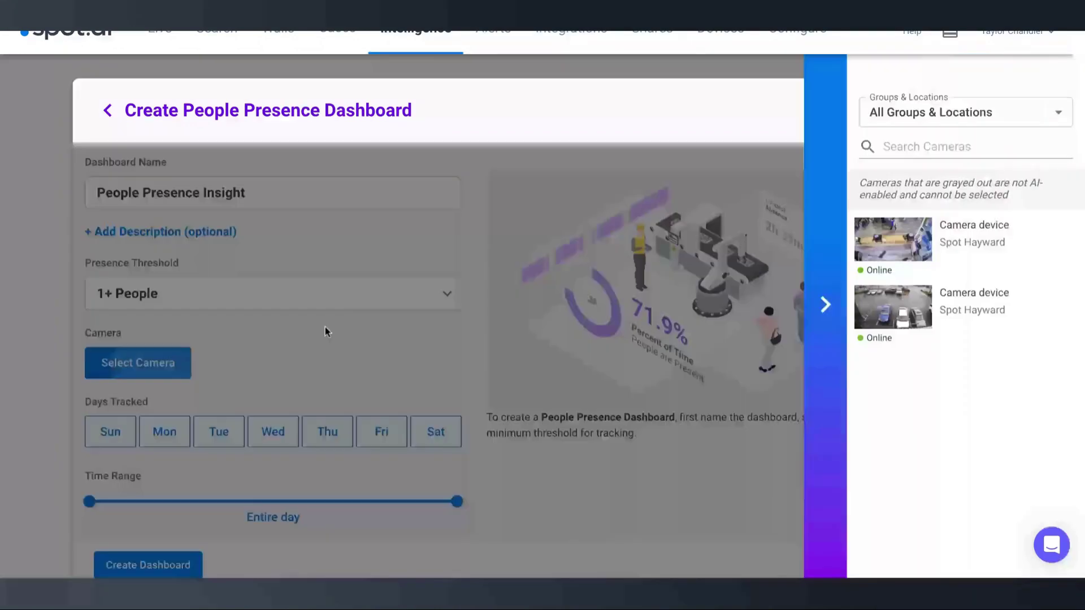
{"action": "left_click", "coordinate": [950, 243]}
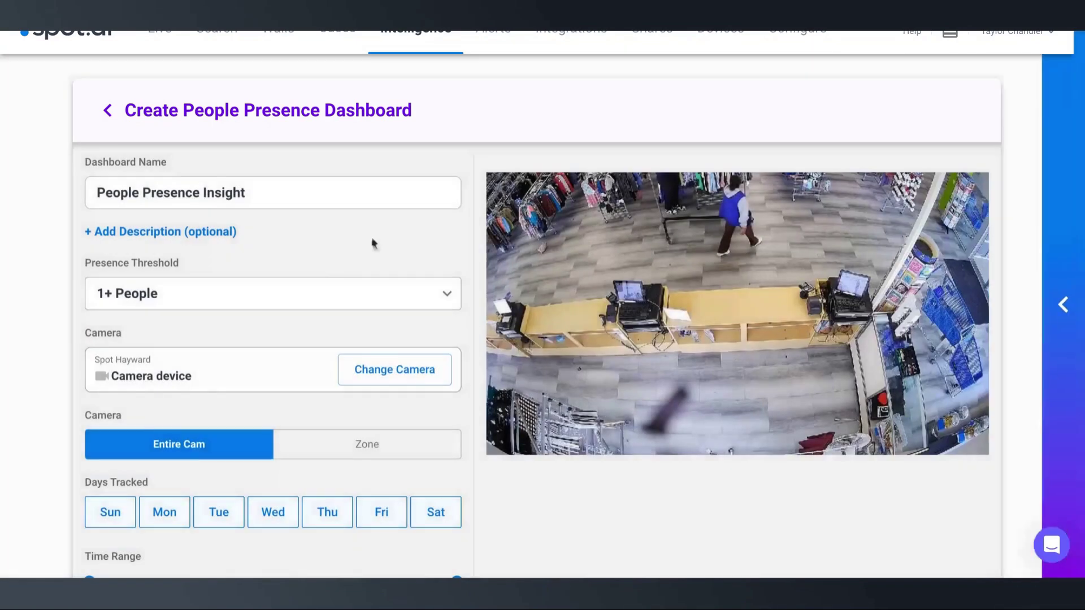
{"action": "scroll", "coordinate": [337, 237], "scroll_direction": "down", "scroll_amount": 1}
{"action": "scroll", "coordinate": [320, 255], "scroll_direction": "down", "scroll_amount": 2}
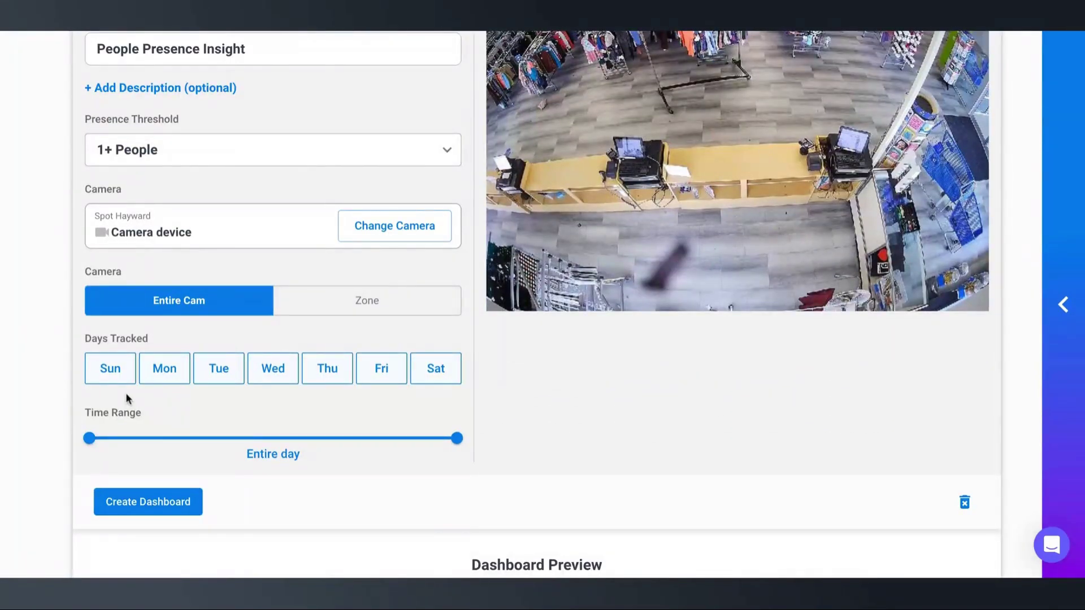
- Set the time range to 08:00 AM–07:30 PM and create the dashboard
{"action": "left_click_drag", "start_coordinate": [89, 442], "coordinate": [212, 442]}
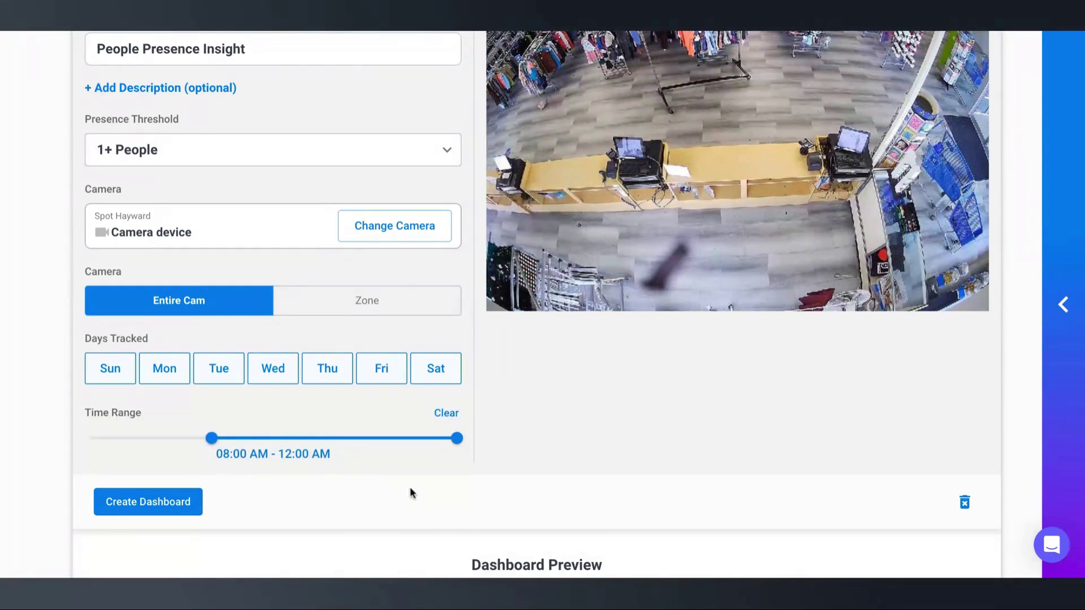
{"action": "left_click_drag", "start_coordinate": [456, 439], "coordinate": [389, 444]}
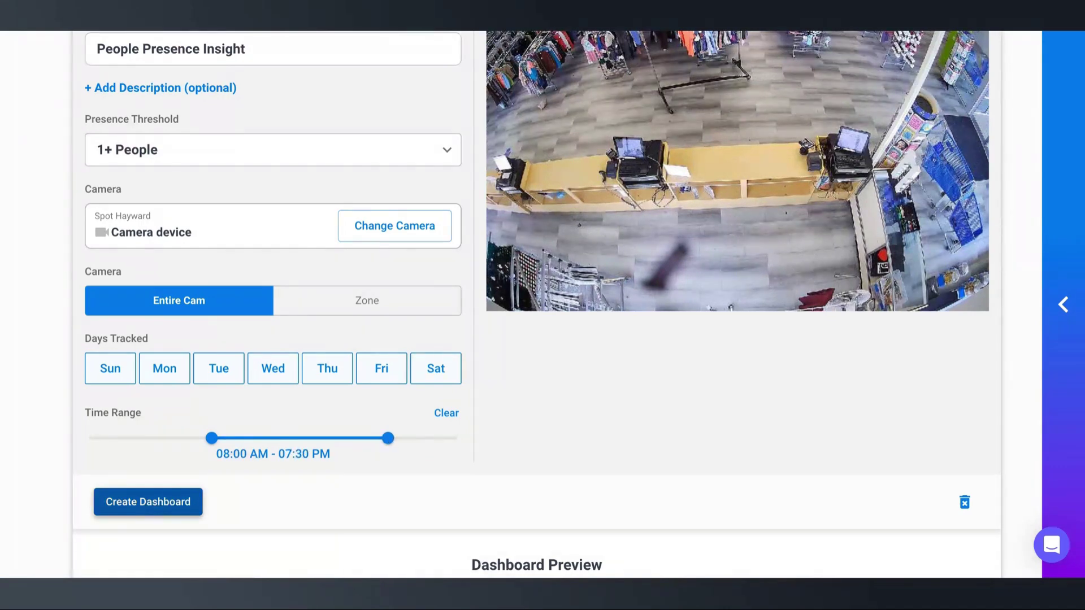
{"action": "left_click", "coordinate": [149, 501]}
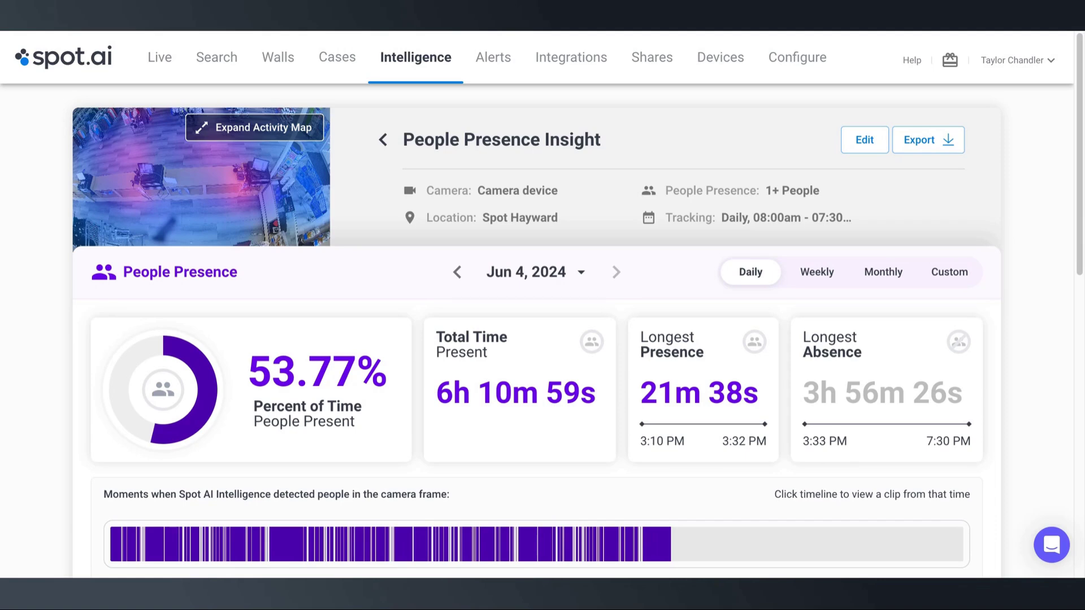
- Expand the activity heatmap for a closer look
{"action": "scroll", "coordinate": [426, 407], "scroll_direction": "down", "scroll_amount": 1}
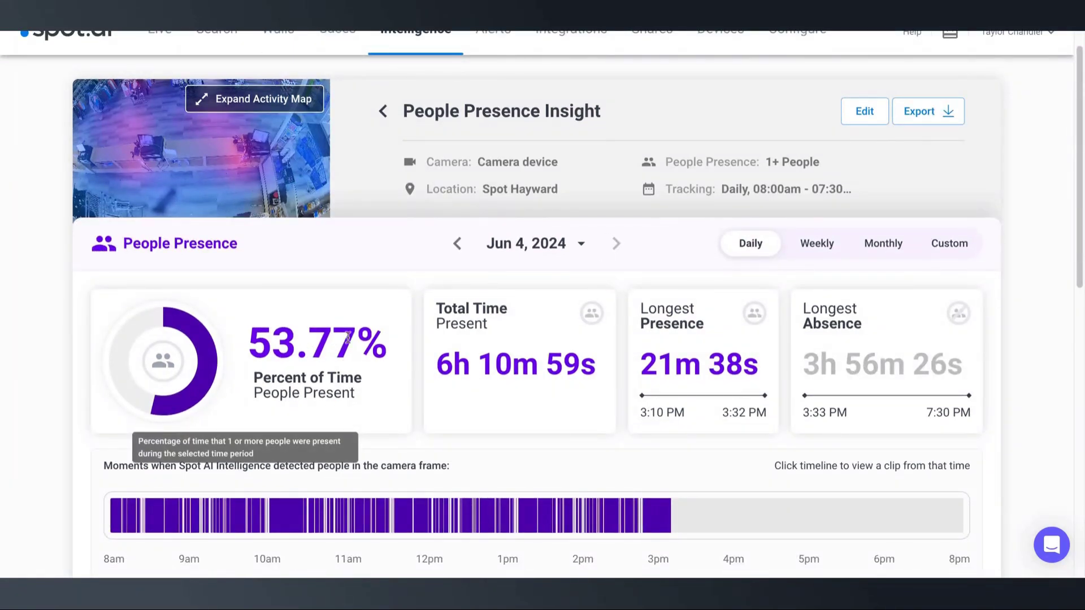
{"action": "left_click", "coordinate": [282, 108]}
{"action": "scroll", "coordinate": [487, 188], "scroll_direction": "down", "scroll_amount": 3}
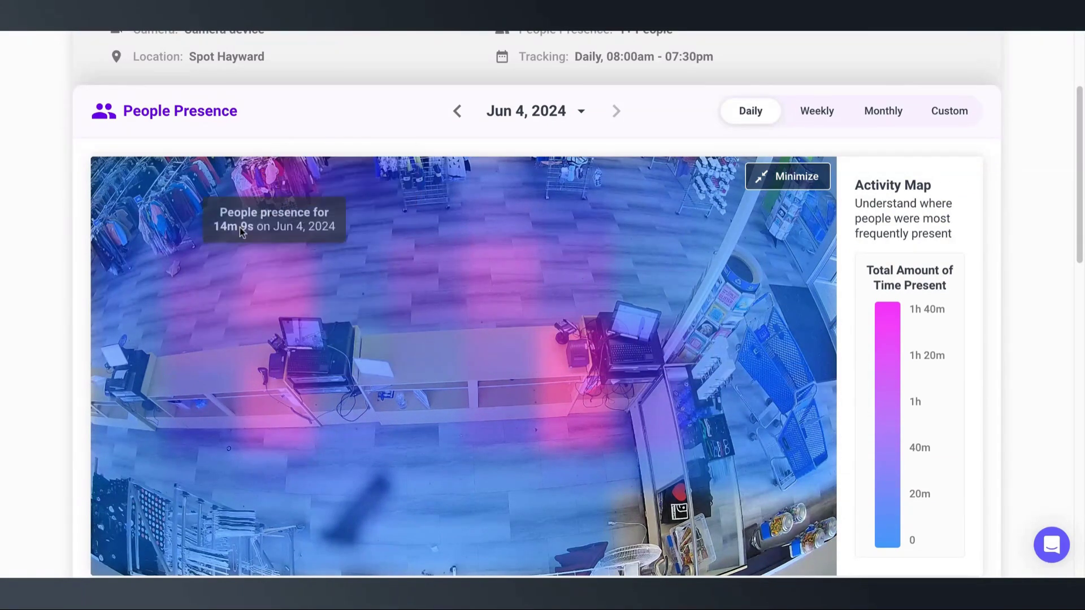
- Show the Absence periods in the Jun 4, 2024 results table
{"action": "scroll", "coordinate": [562, 415], "scroll_direction": "down", "scroll_amount": 1}
{"action": "scroll", "coordinate": [562, 415], "scroll_direction": "down", "scroll_amount": 3}
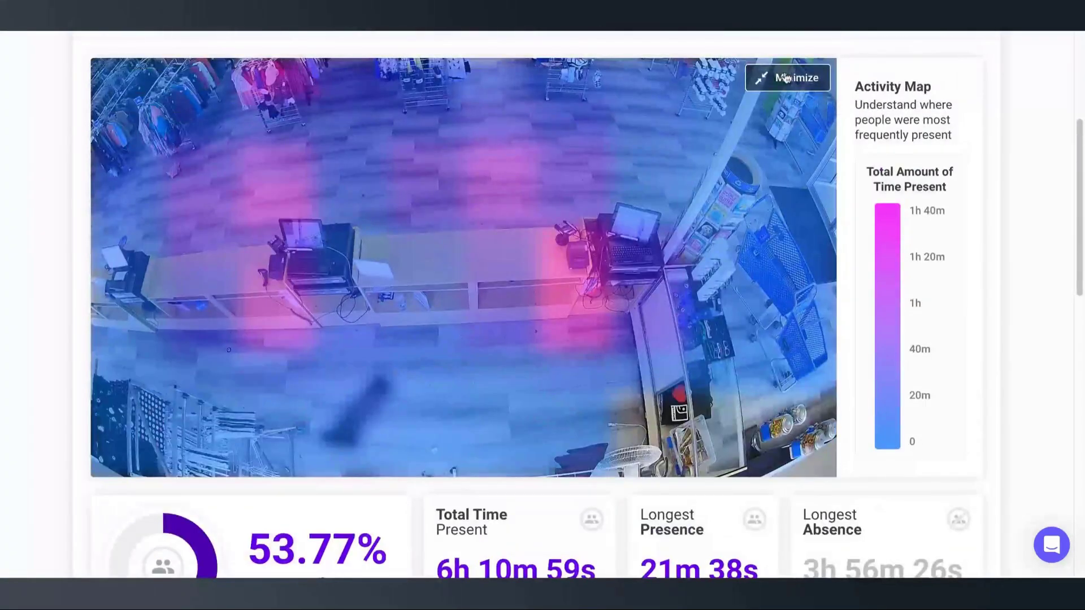
{"action": "scroll", "coordinate": [481, 108], "scroll_direction": "down", "scroll_amount": 7}
{"action": "scroll", "coordinate": [463, 192], "scroll_direction": "down", "scroll_amount": 4}
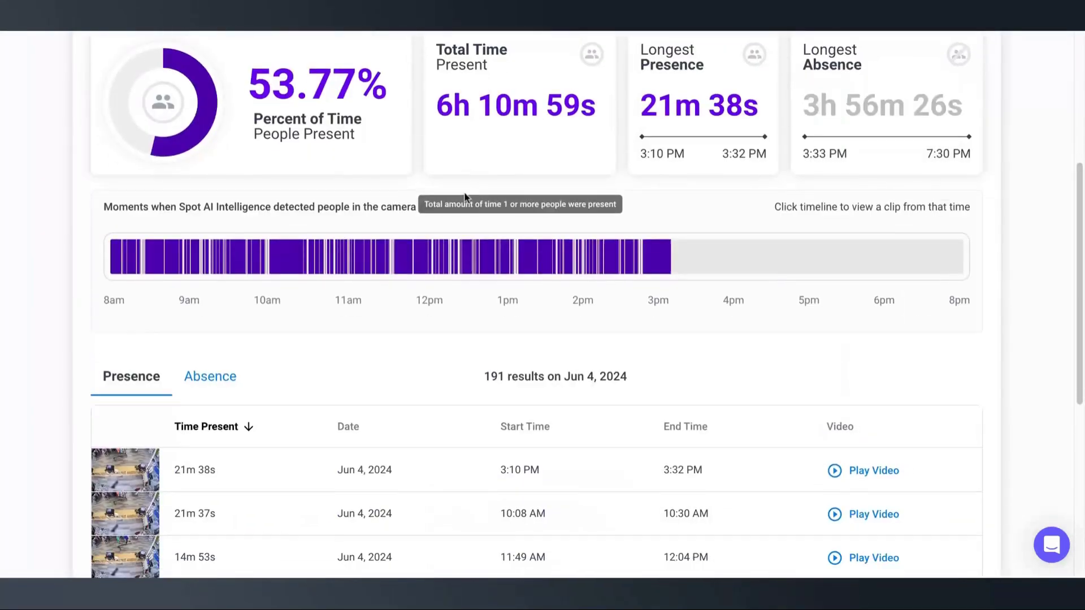
{"action": "scroll", "coordinate": [441, 323], "scroll_direction": "down", "scroll_amount": 1}
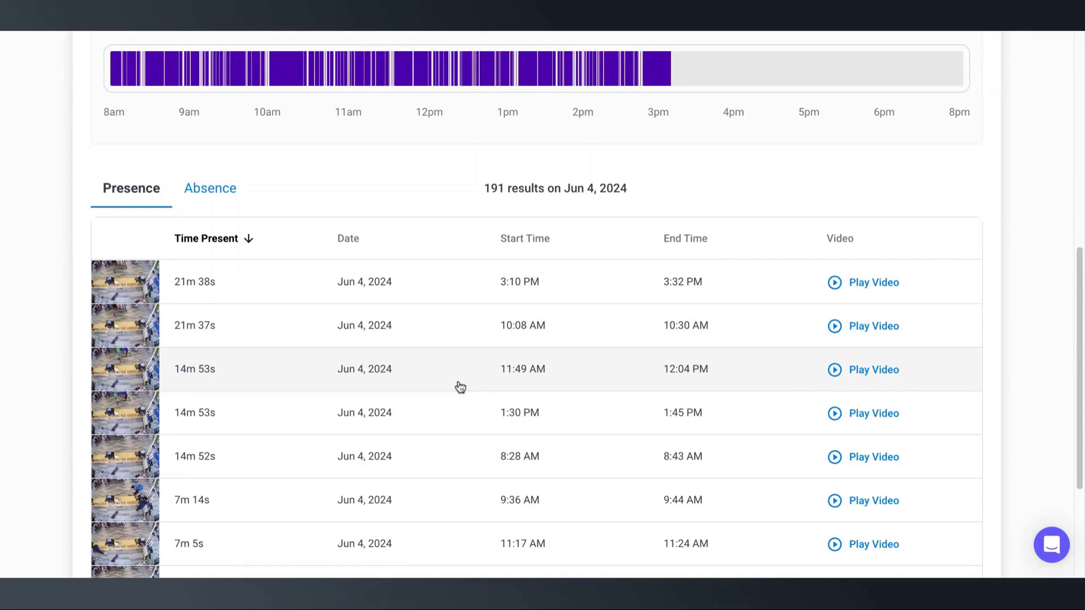
{"action": "left_click", "coordinate": [215, 194]}
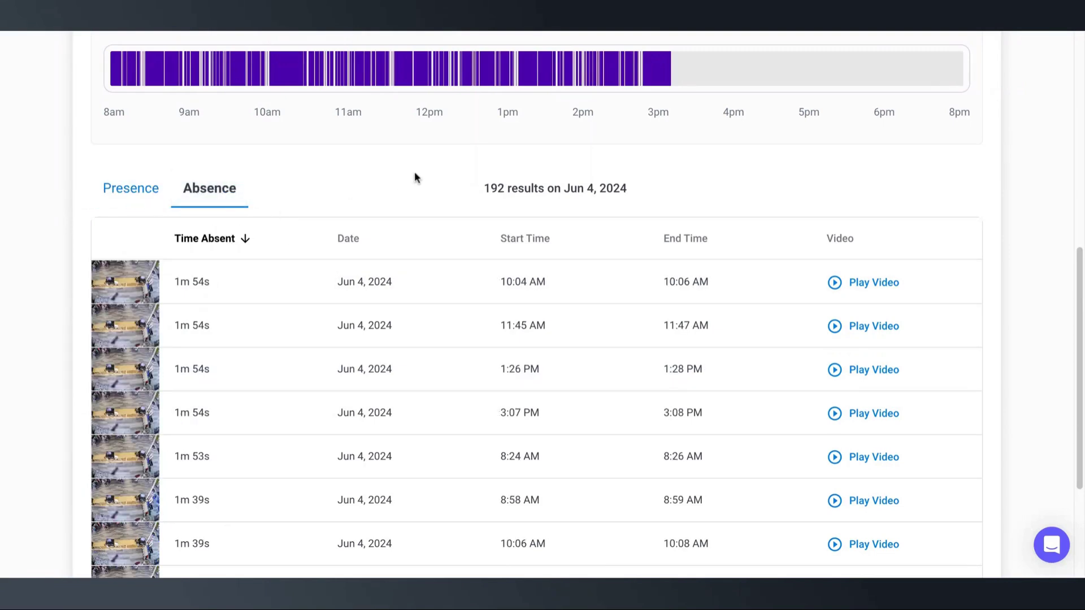